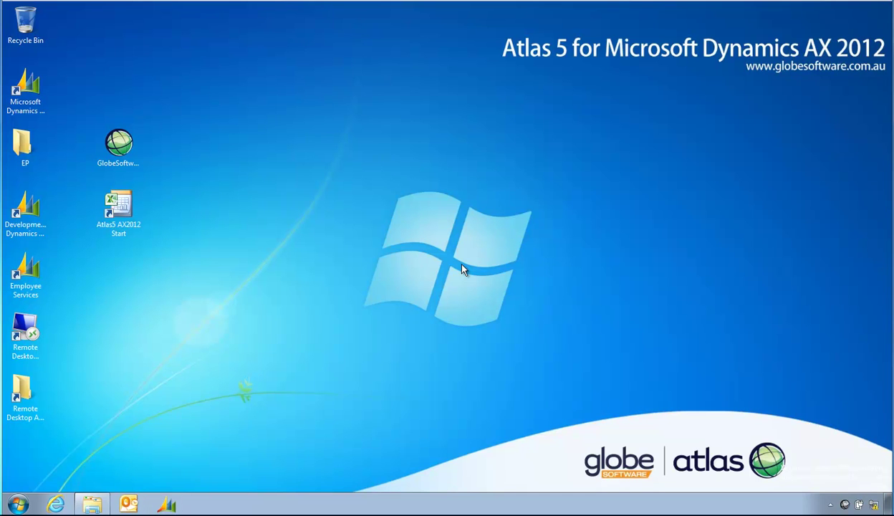
Check the Atlas Client connection settings, close its window, then exit the client from the tray icon.
double_click(845, 505)
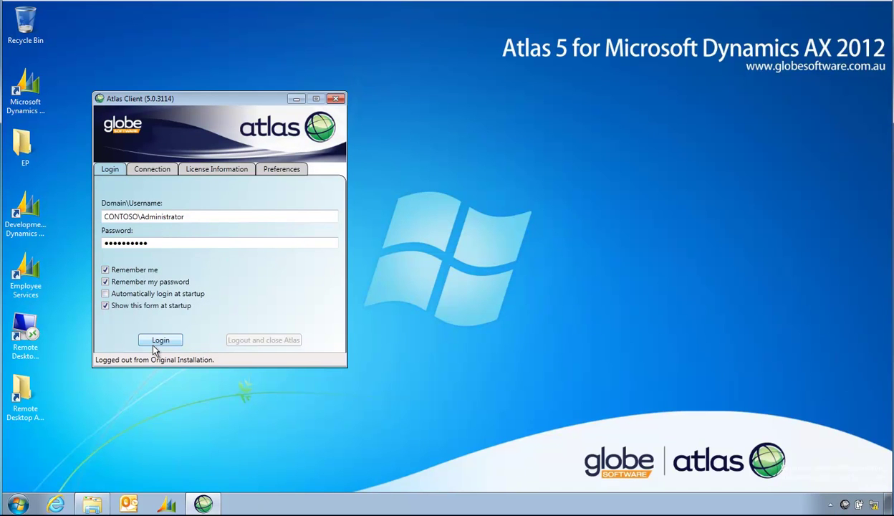
click(144, 170)
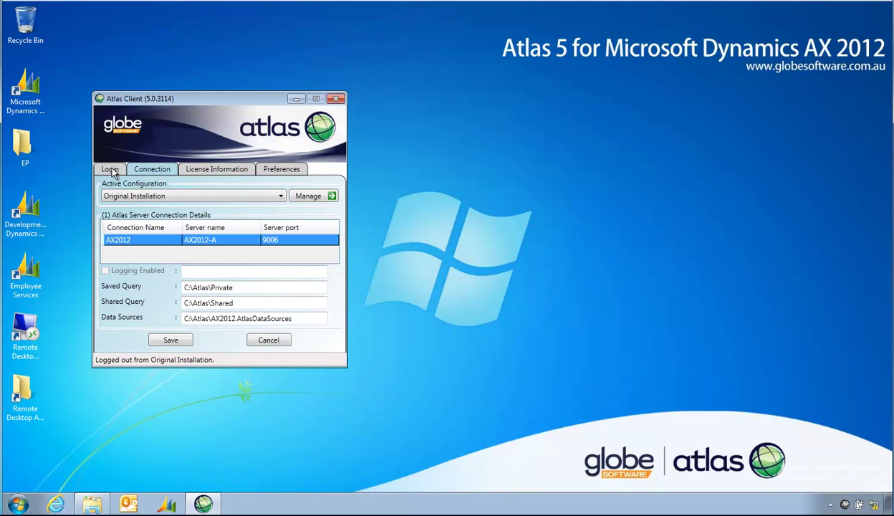
click(110, 170)
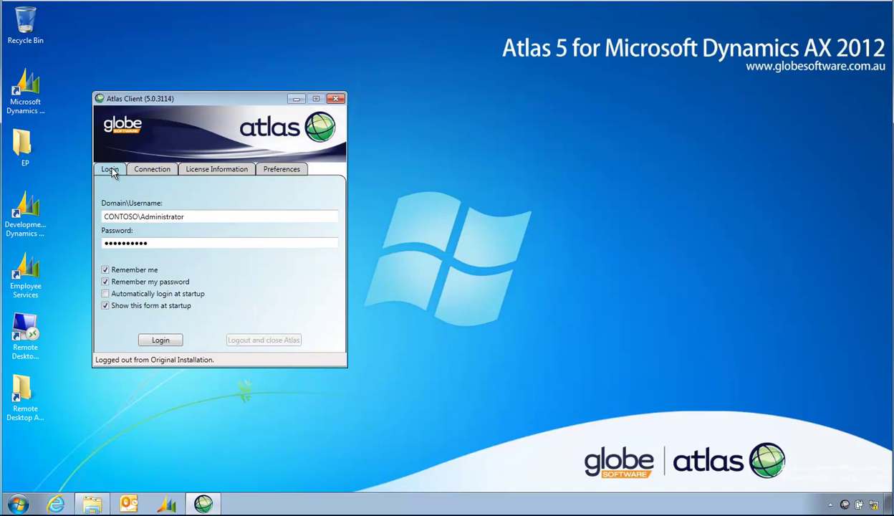
click(336, 100)
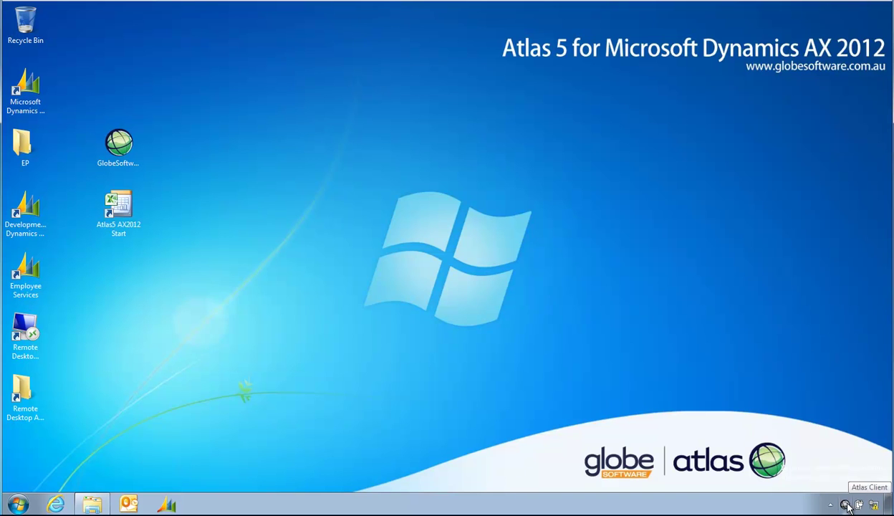
right_click(845, 505)
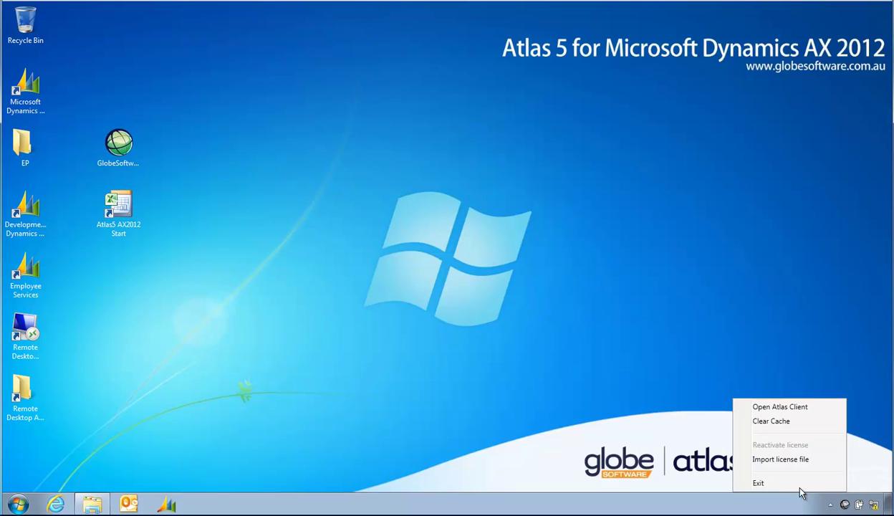
click(777, 484)
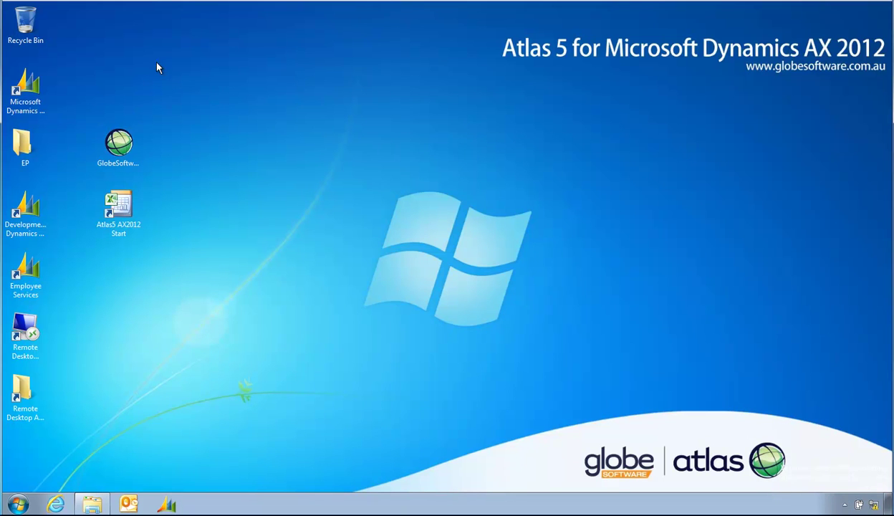
Run GlobeSoftware.Atlas5.0.3123.exe and let it uninstall the previous Atlas version.
click(122, 143)
double_click(122, 143)
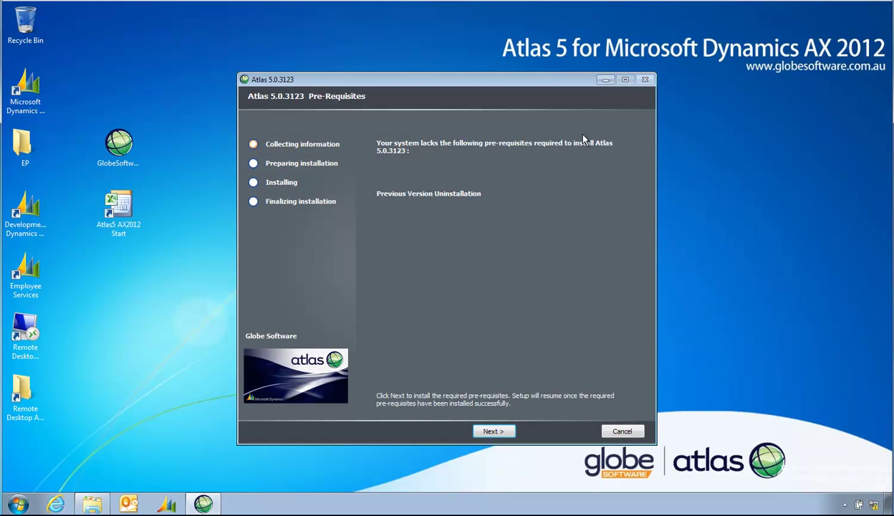
click(493, 431)
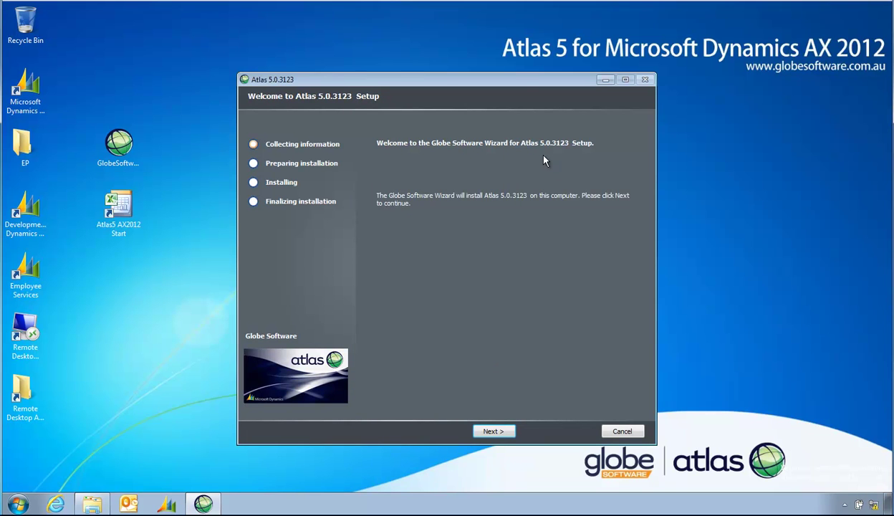
Accept the licence and disclaimer, keep C:\Atlas as the destination folder, and start installing.
click(492, 432)
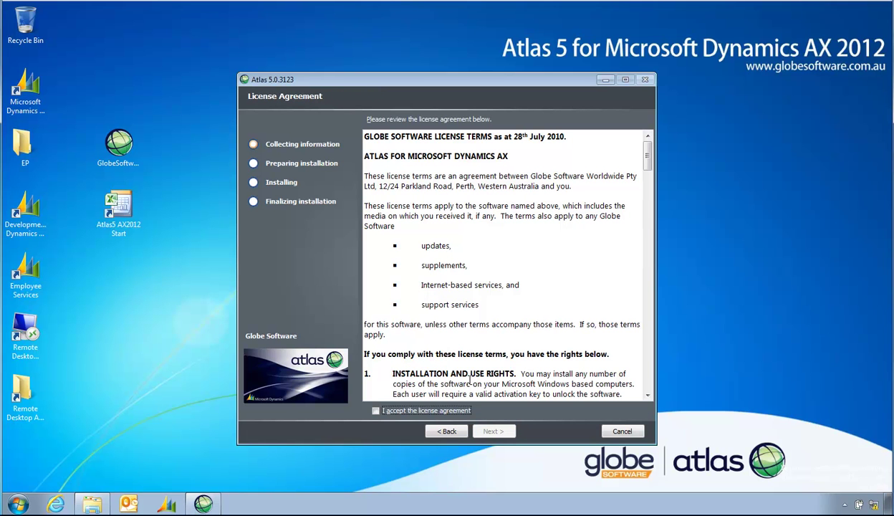
click(424, 410)
click(498, 432)
click(498, 432)
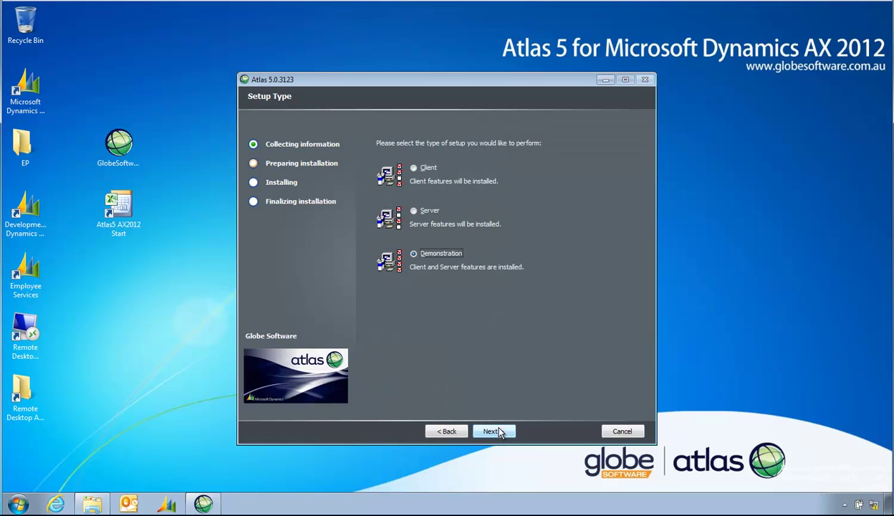
click(509, 433)
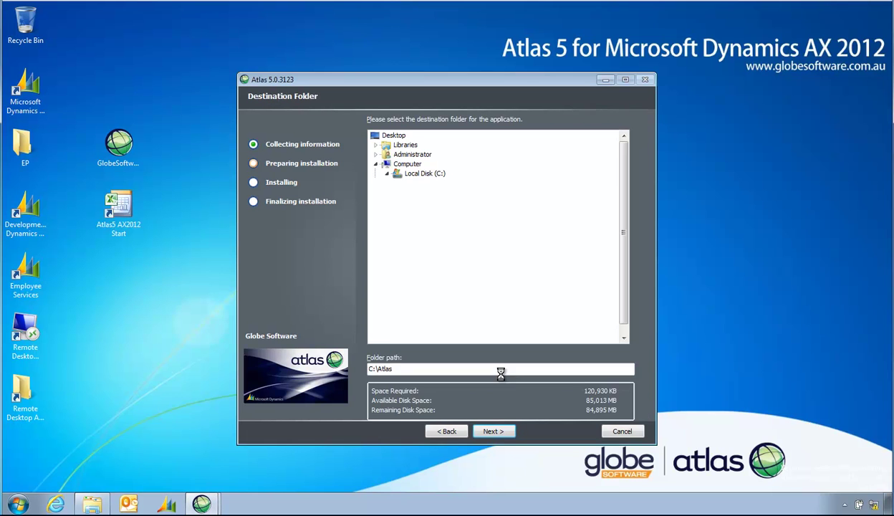
click(494, 436)
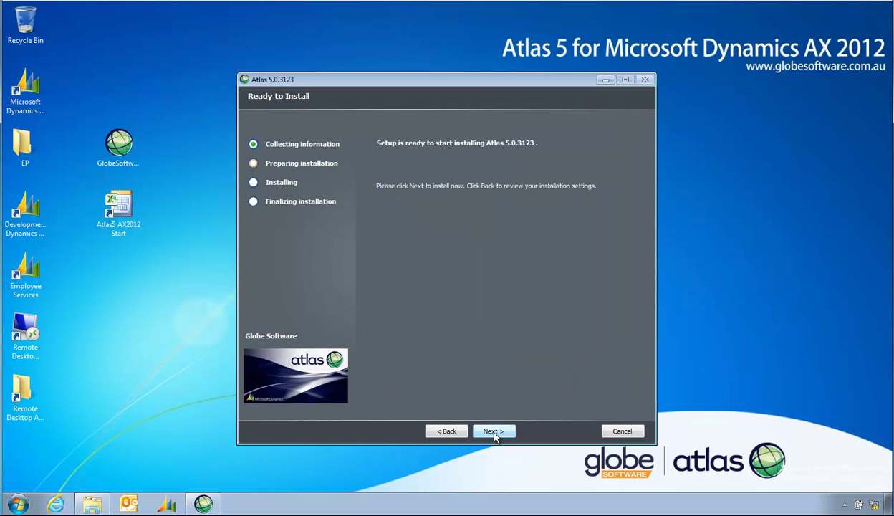
click(493, 434)
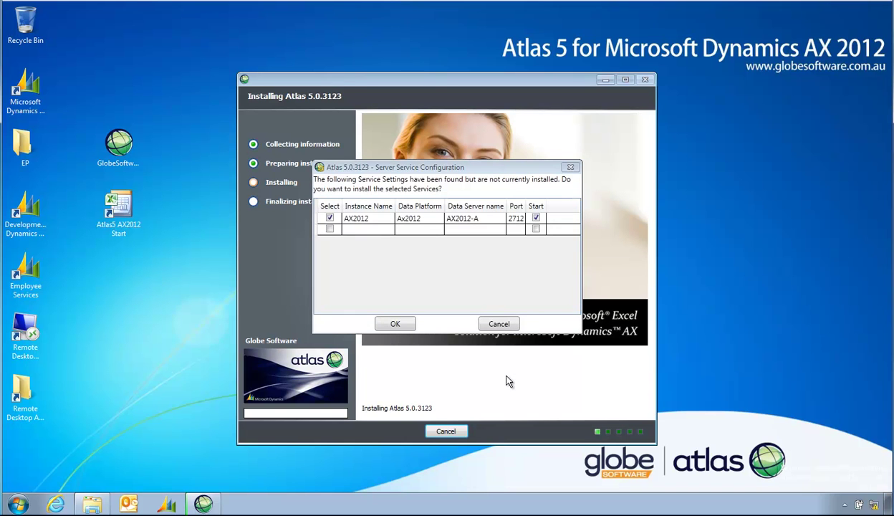
Install the found AX2012 server service and finish the setup wizard.
click(396, 324)
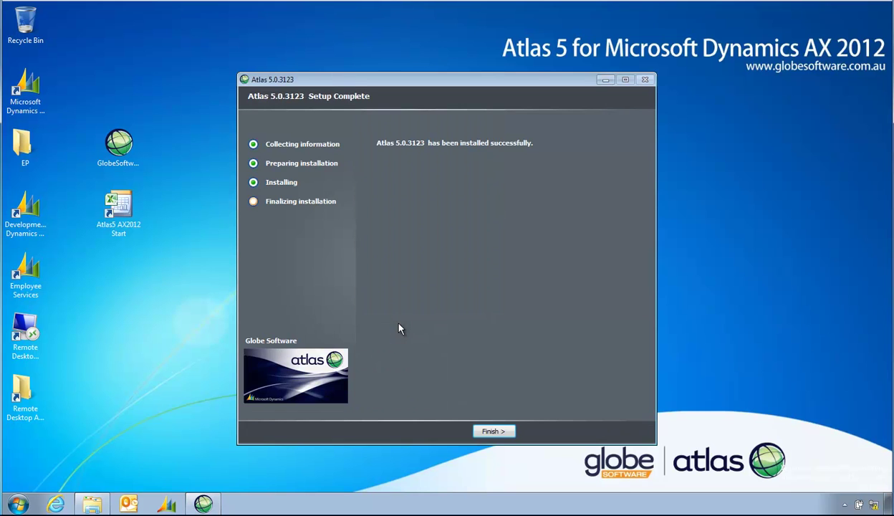
click(491, 431)
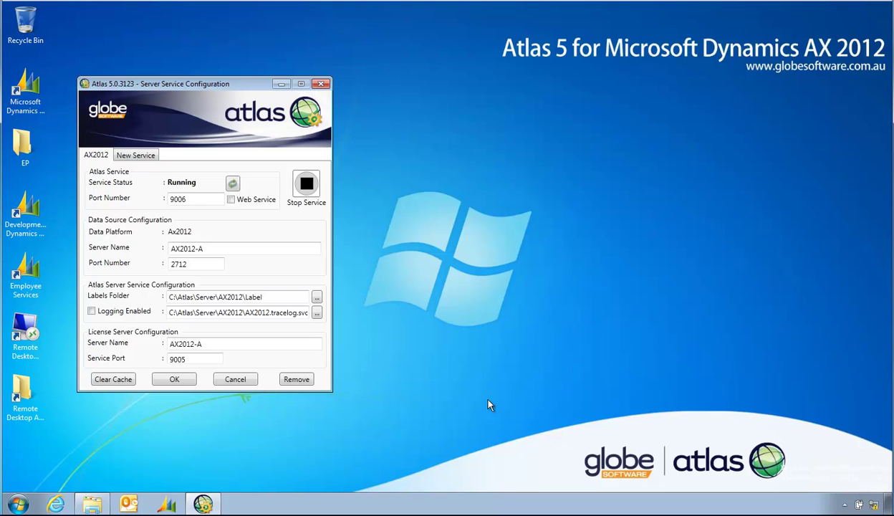
click(322, 84)
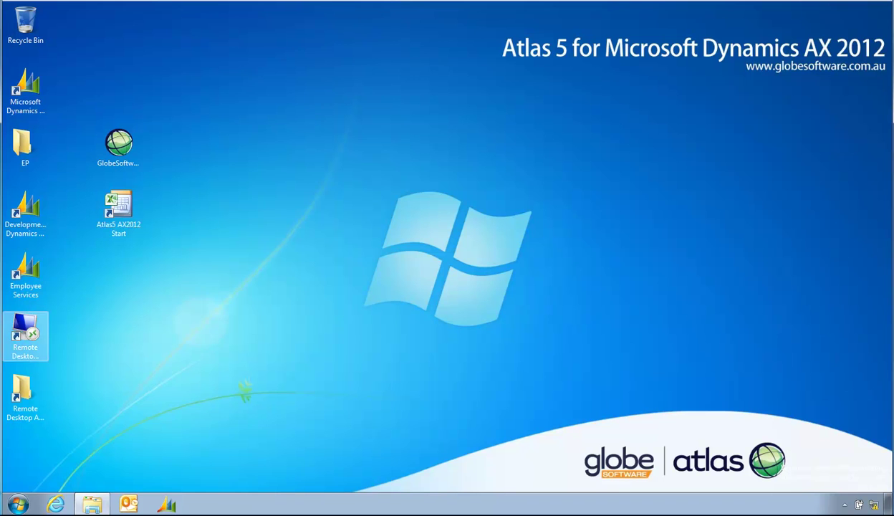
click(18, 505)
click(46, 248)
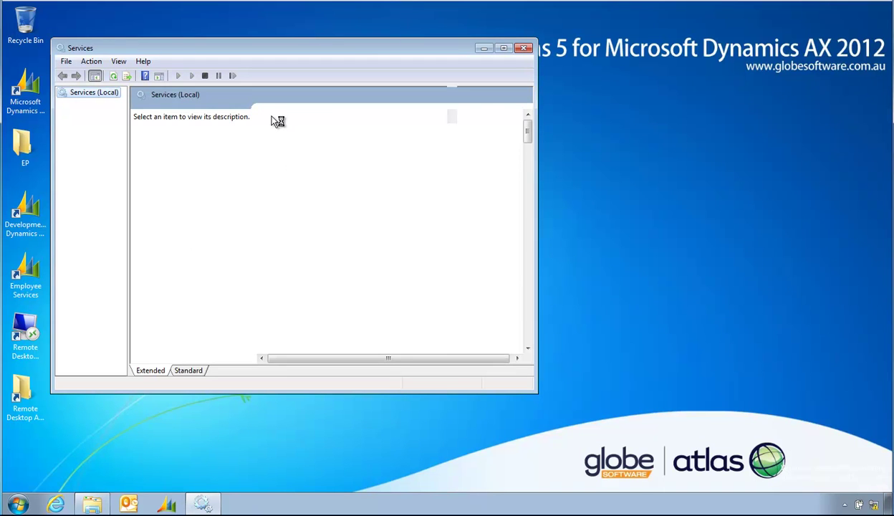
drag(333, 109, 442, 110)
click(312, 243)
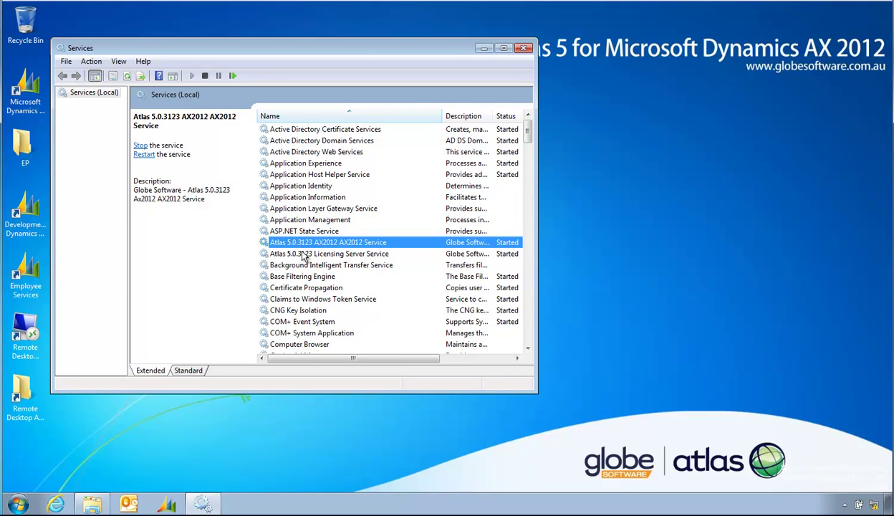
click(302, 254)
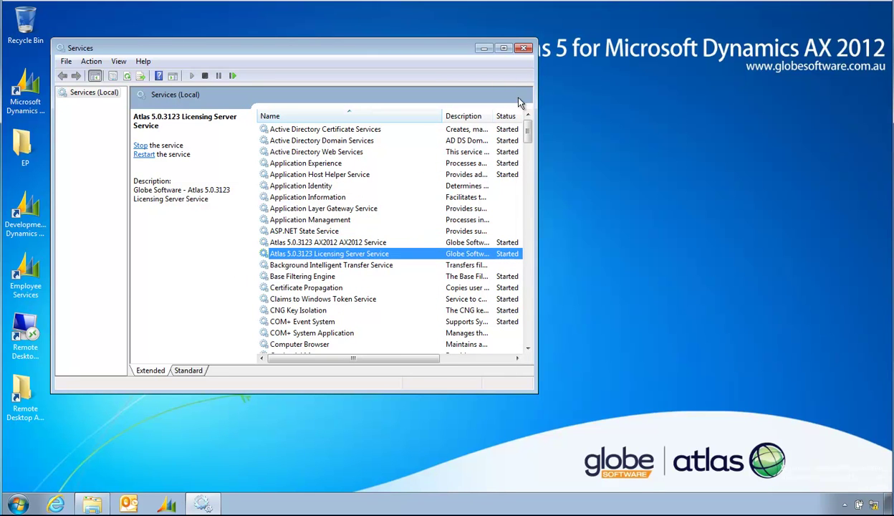
click(525, 50)
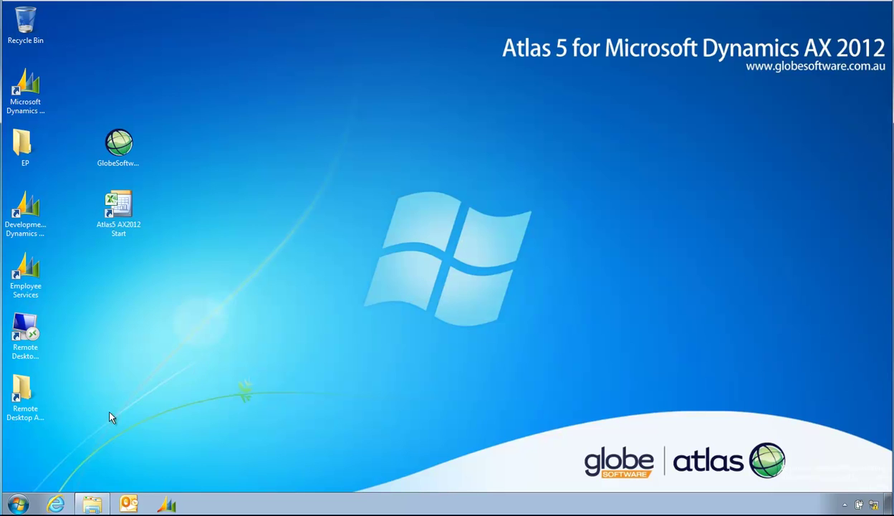
Launch Atlas 5.0 Logon from the Globe Software - Atlas 5.0 program group.
click(18, 505)
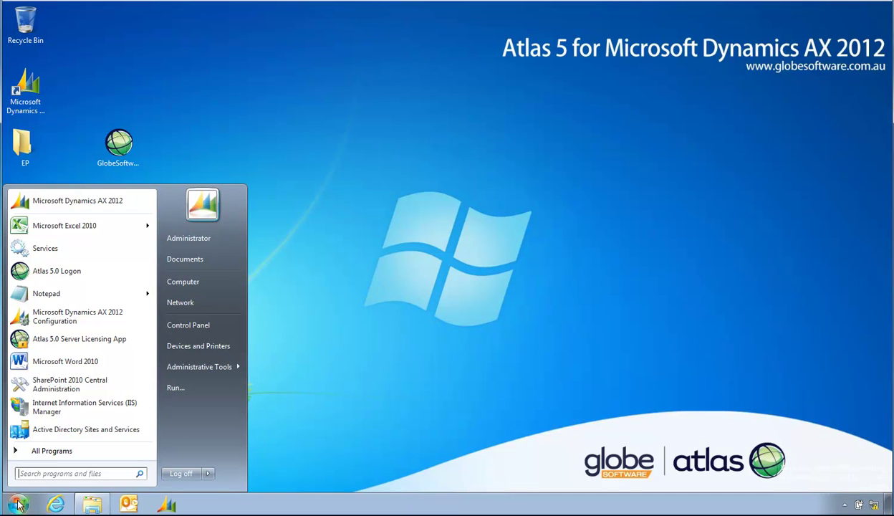
click(48, 451)
click(63, 310)
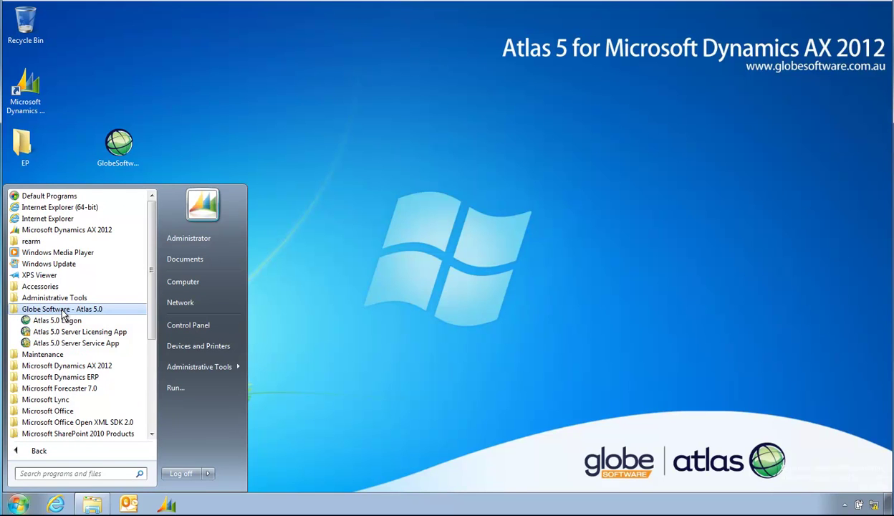
click(61, 320)
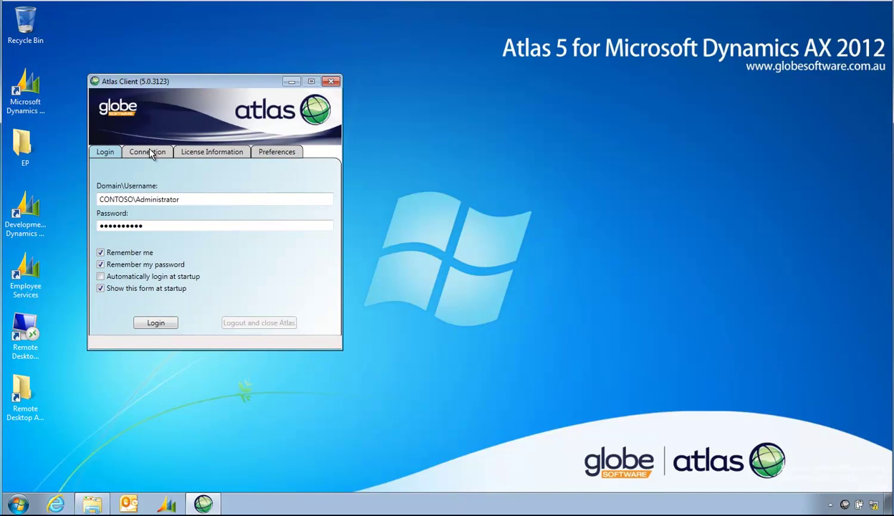
Review the AX2012 server connection and licence information, then return to the login credentials.
click(149, 152)
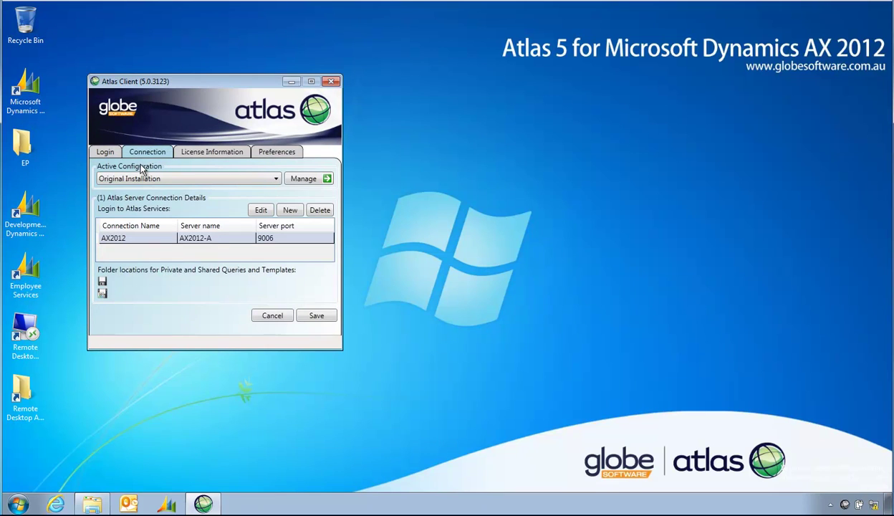
click(129, 241)
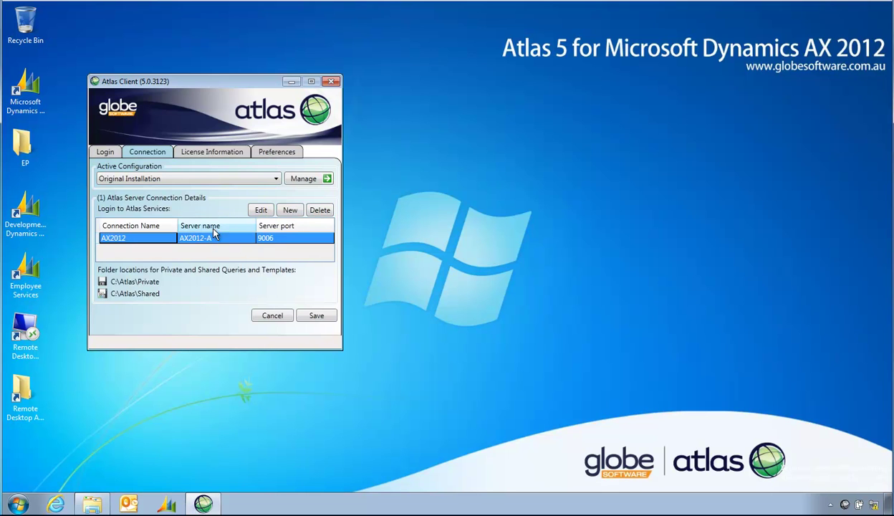
click(198, 155)
click(148, 153)
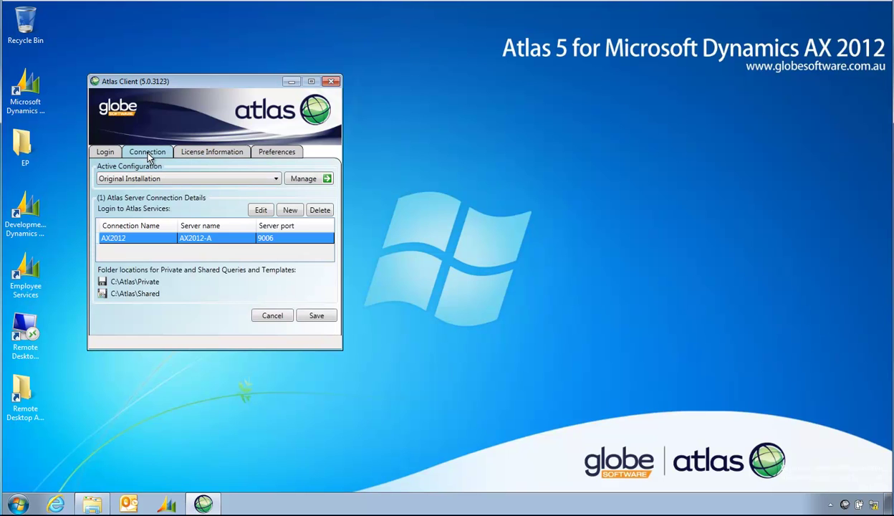
click(106, 154)
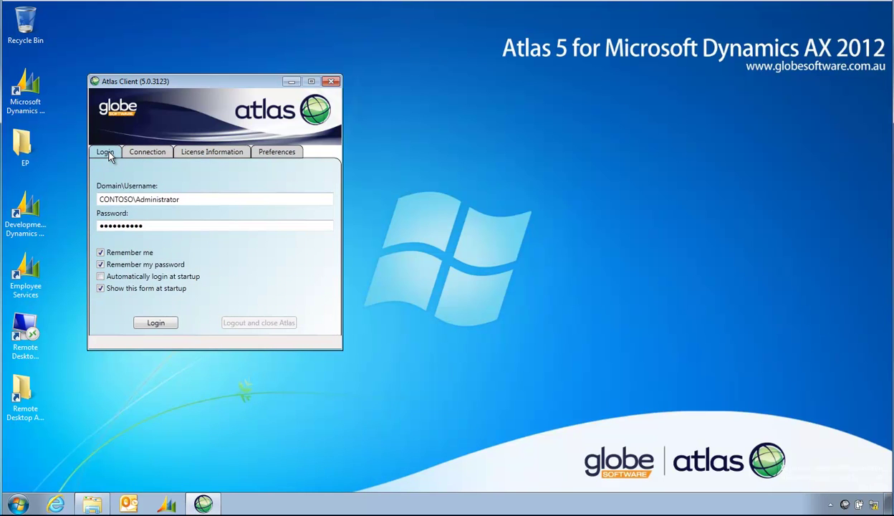
Log in to the Atlas services, dismiss the success notification and close the client window.
click(157, 322)
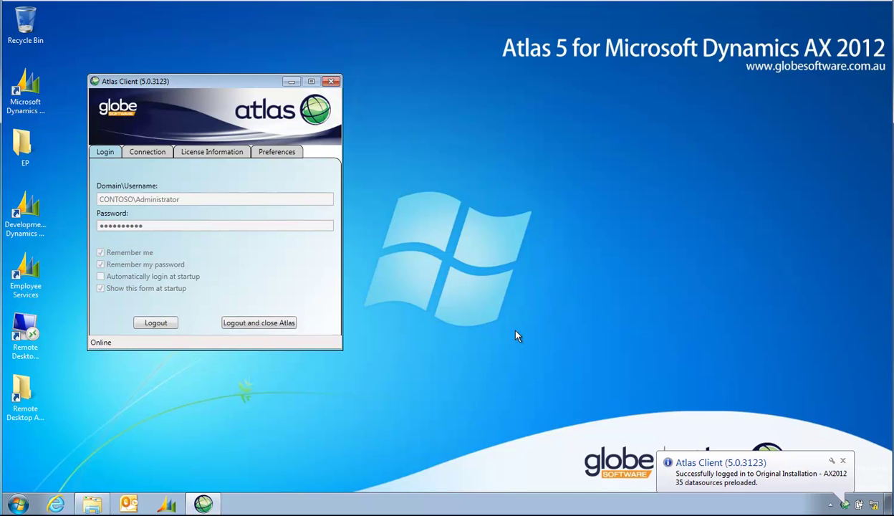
click(843, 461)
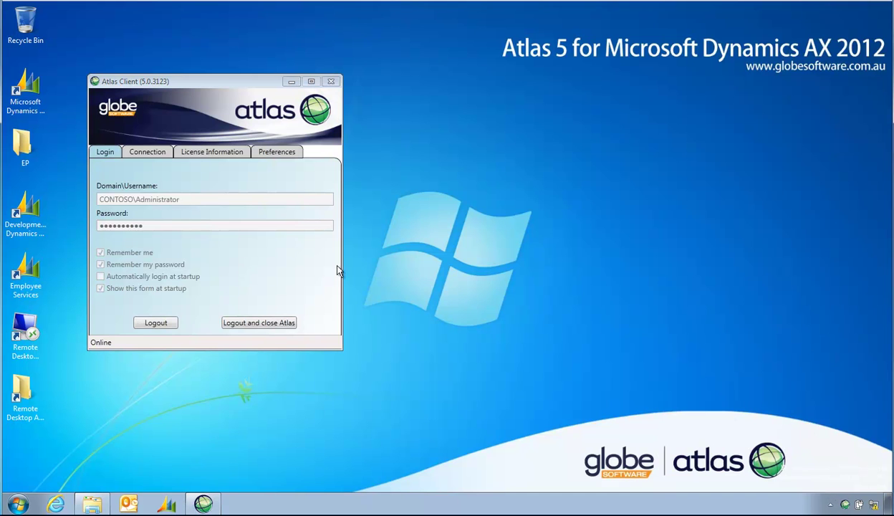
click(331, 81)
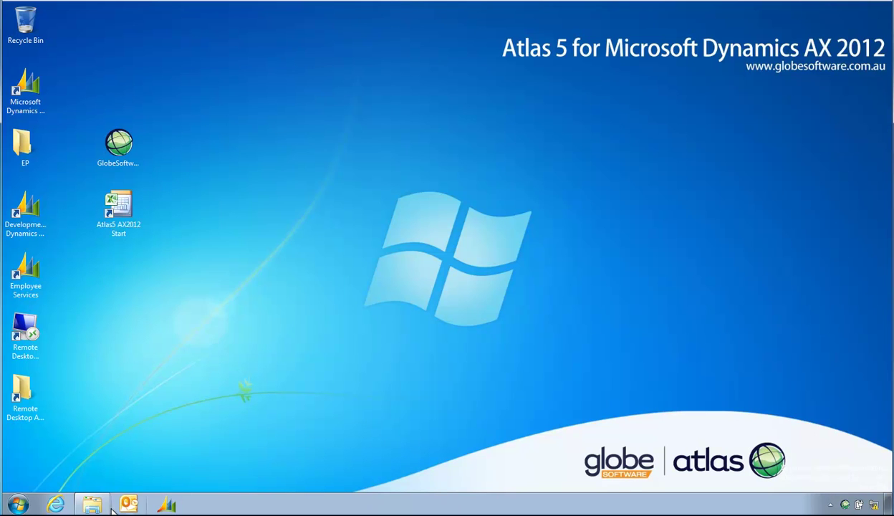
click(18, 504)
Launch Microsoft Excel 2010 and let it finish loading its add-ins.
click(39, 223)
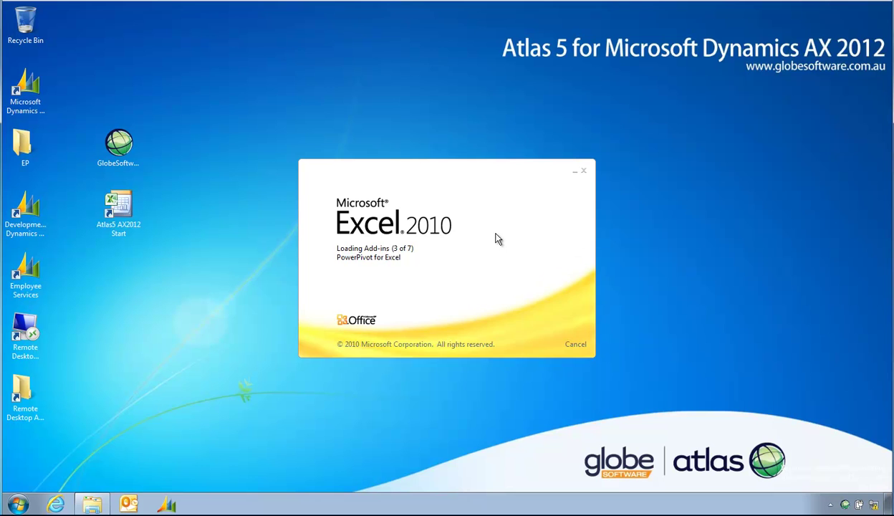
click(124, 145)
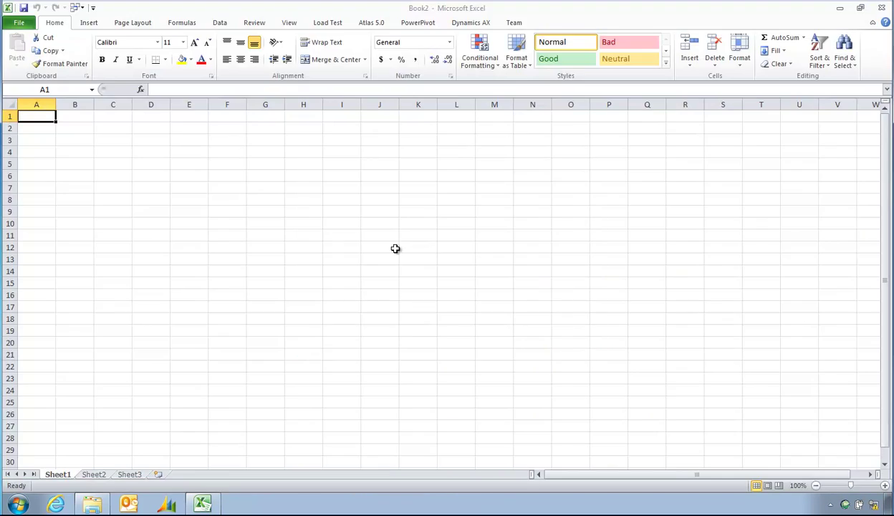
Enter Atlas, Build, 3.1.3123, Has, now b, been, installed across cells D4 to J4.
click(134, 151)
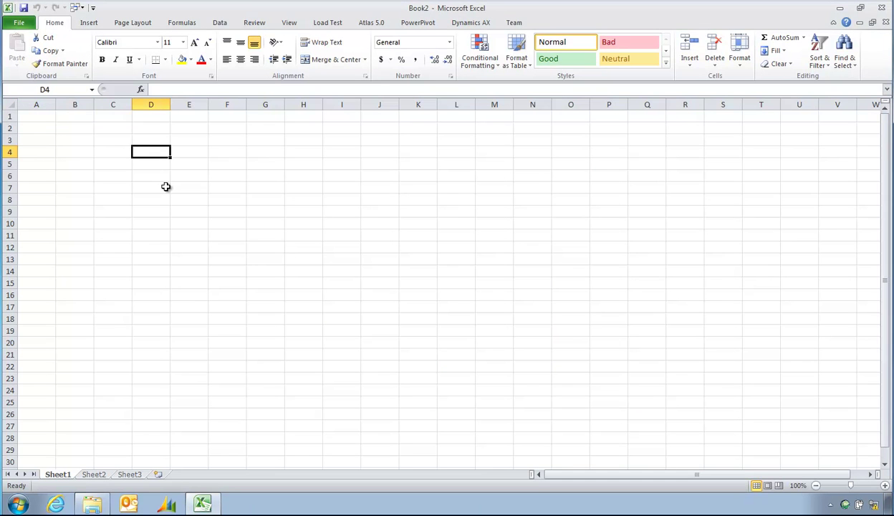
text(Atlas)
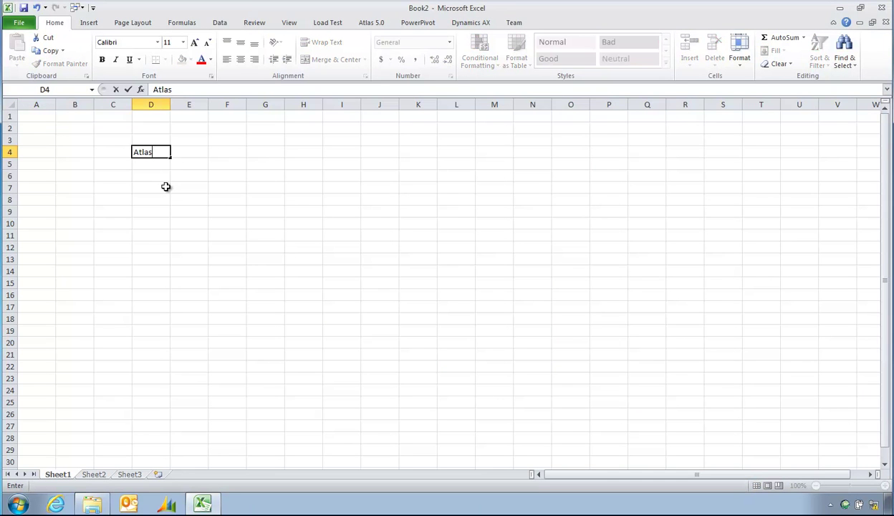
key(Tab)
text(B)
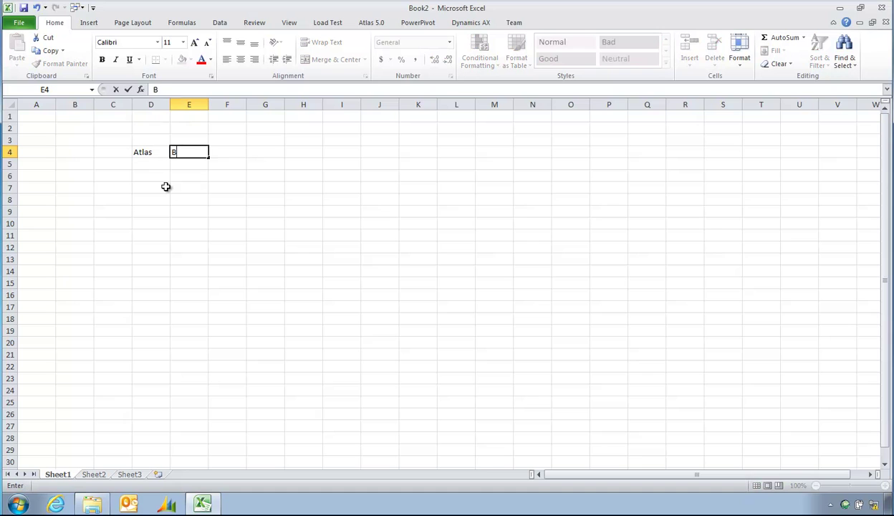
text(uild)
key(Tab)
text(3.1)
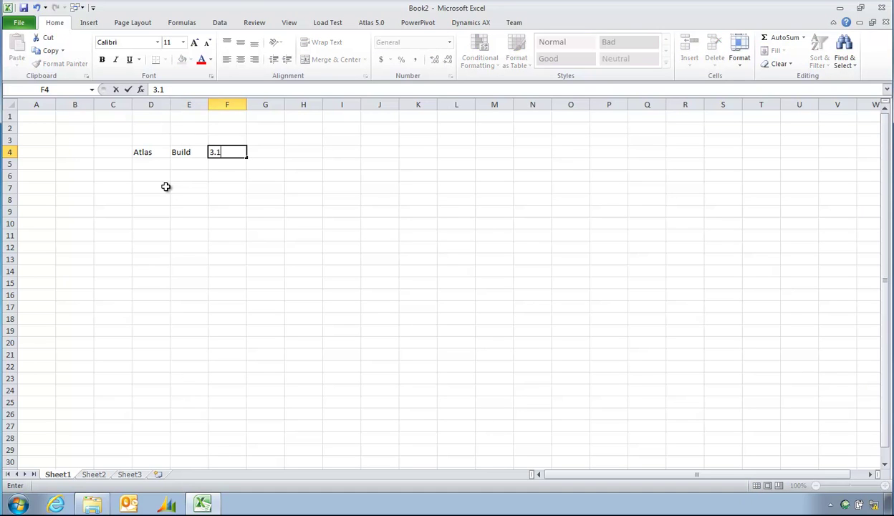
text(.3123)
key(Tab)
text(Has)
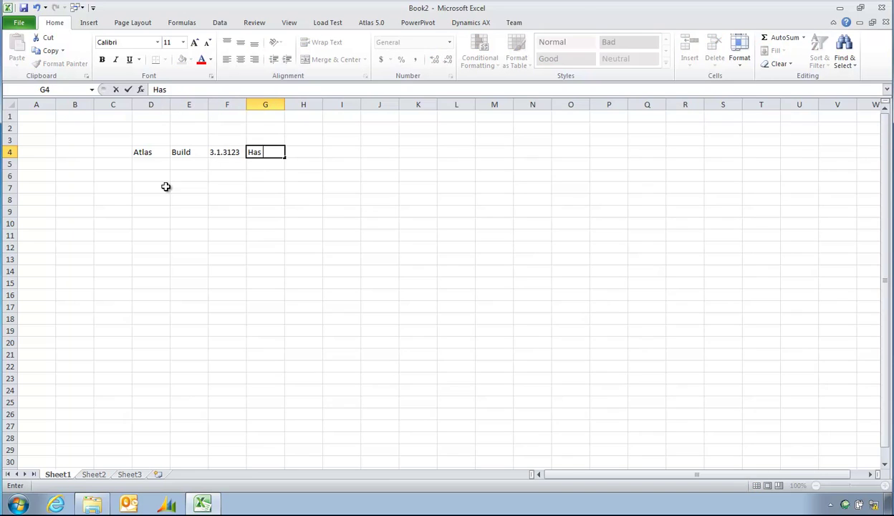
key(Tab)
text(now b)
key(Tab)
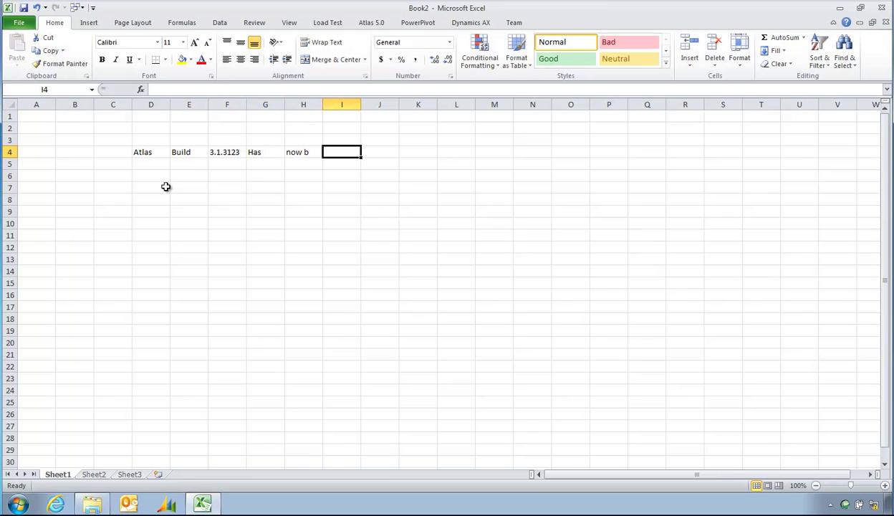
text(e)
key(BackSpace)
text(been)
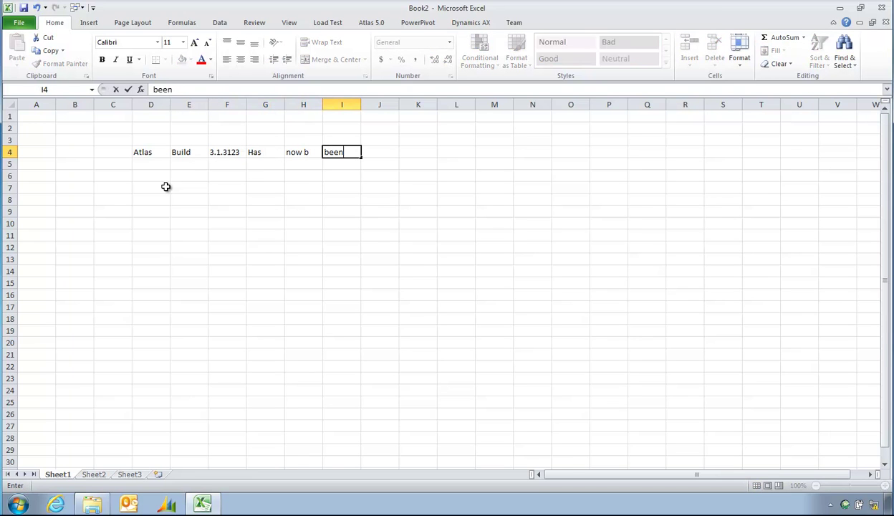
key(Tab)
text(installed)
key(Return)
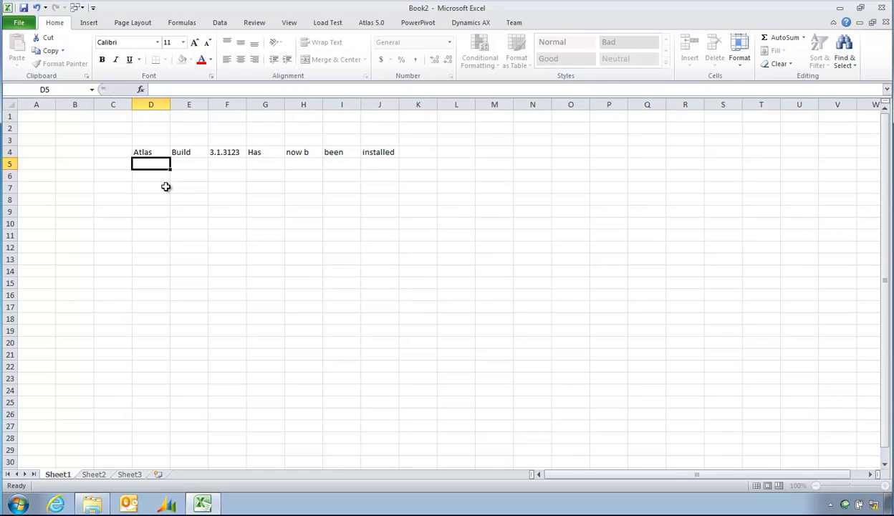
Close Book2 without saving, exiting Excel.
key(Down)
key(Down)
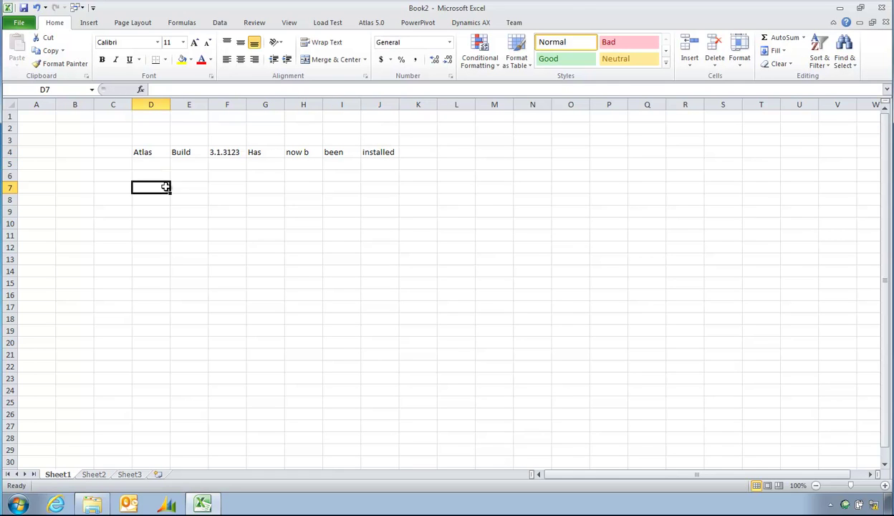
click(882, 9)
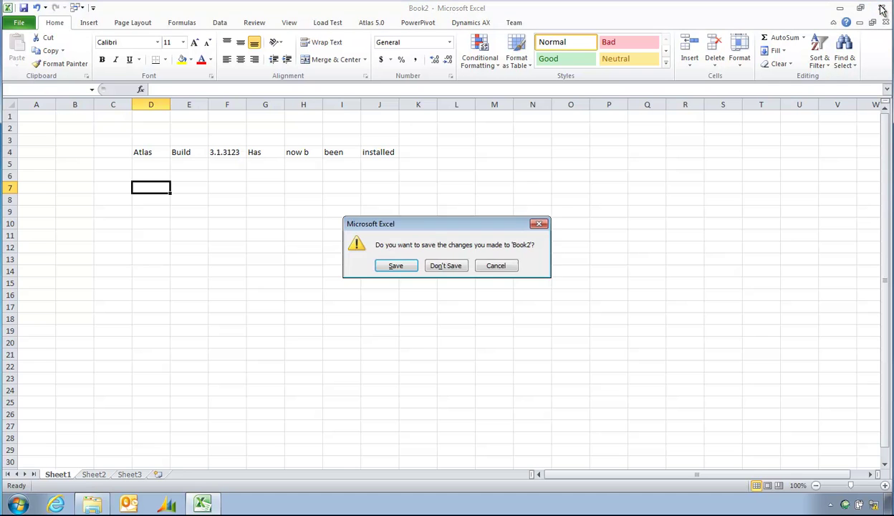
click(448, 268)
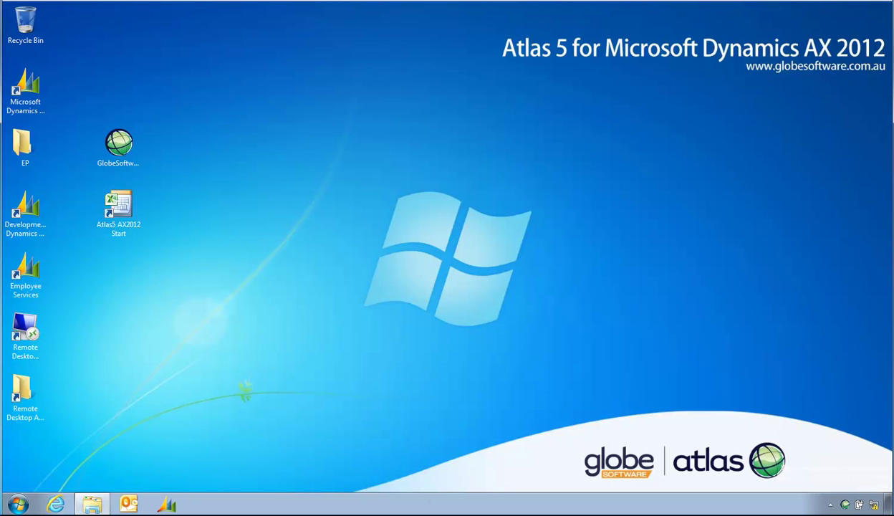